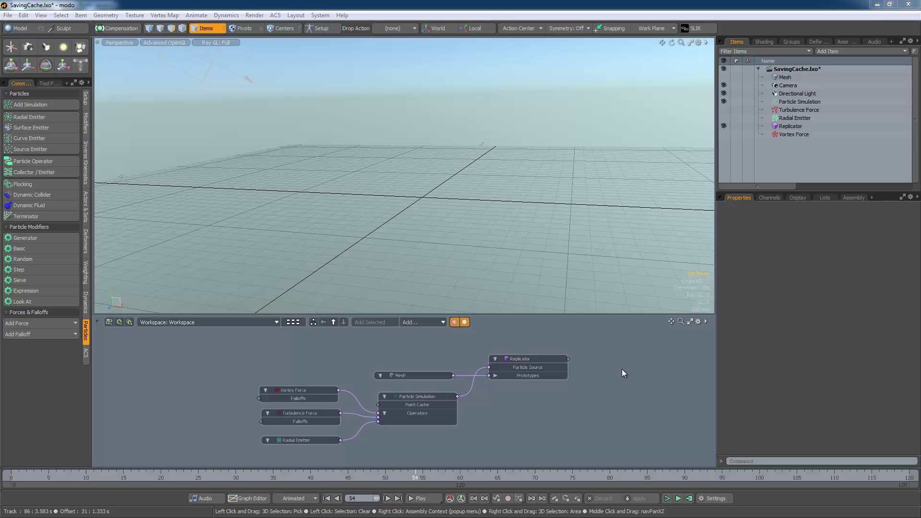
Run and stop the live simulation, then cache frames 0 to 120 with preroll 0
{"action": "left_click", "coordinate": [679, 499]}
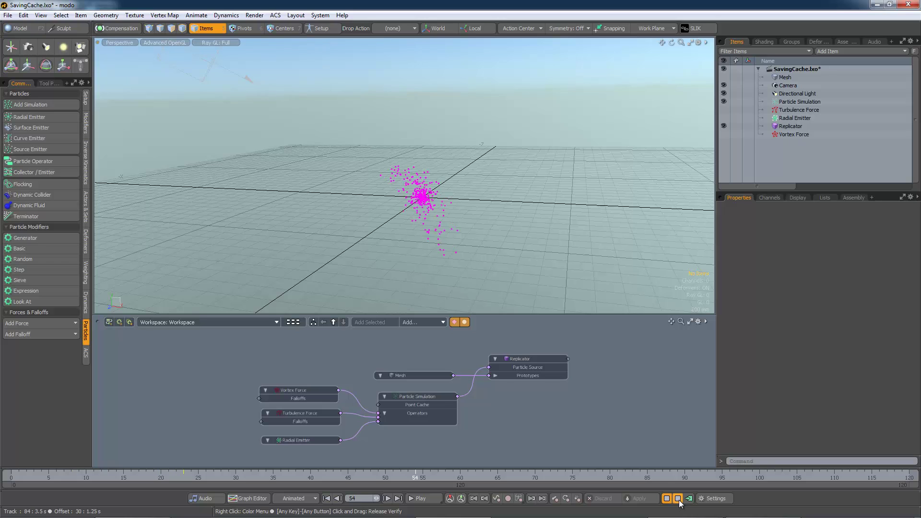
{"action": "left_click", "coordinate": [679, 499]}
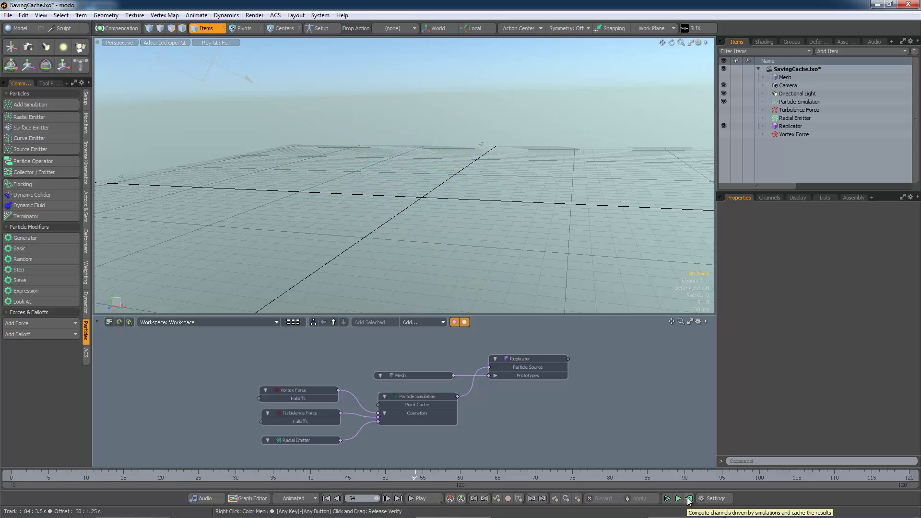
{"action": "left_click", "coordinate": [688, 499]}
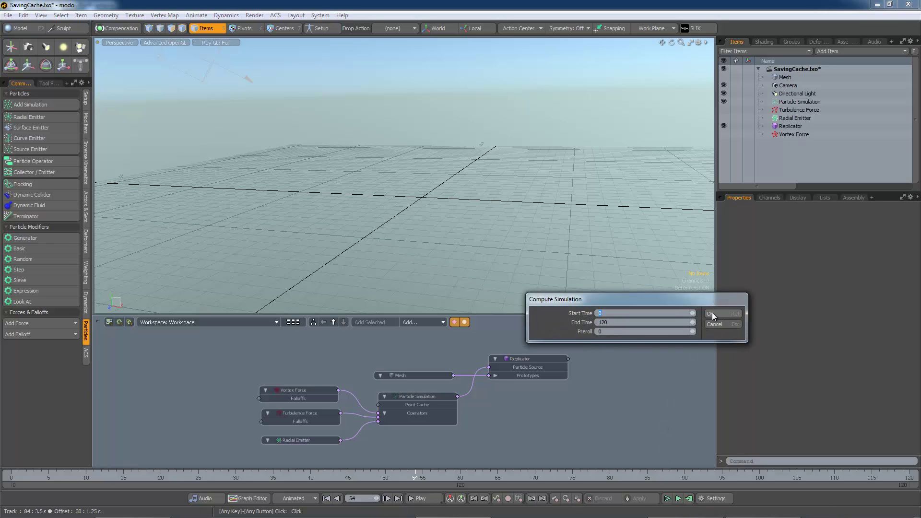
{"action": "left_click", "coordinate": [712, 315]}
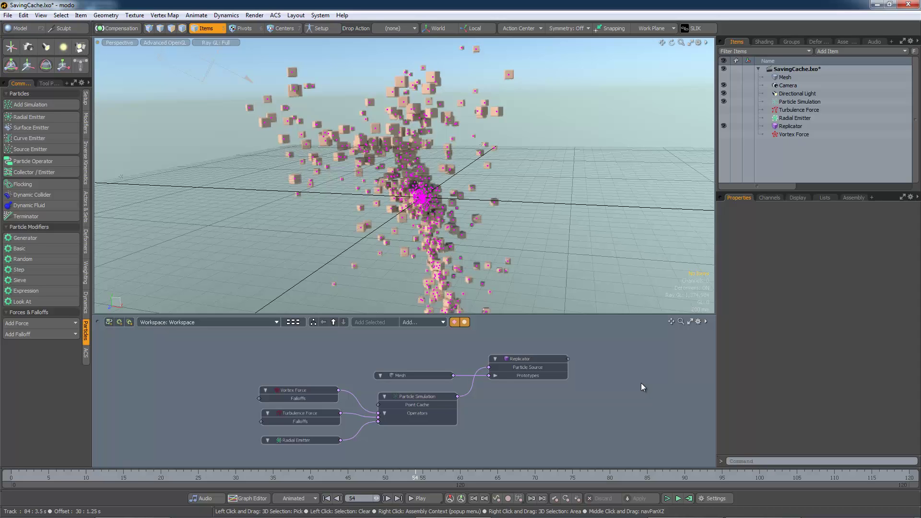
Check the cached cubes at frames 68, 72 and 40
{"action": "left_click", "coordinate": [520, 478]}
{"action": "left_click", "coordinate": [551, 479]}
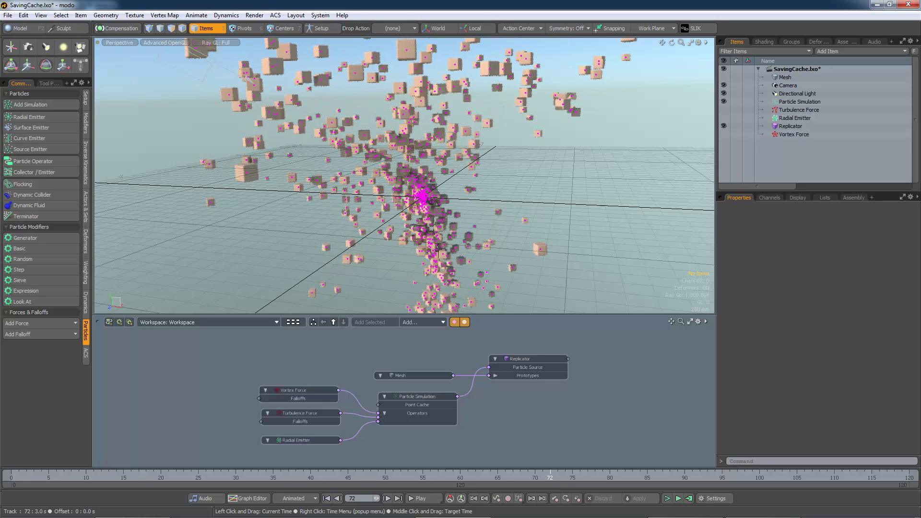
{"action": "left_click", "coordinate": [308, 477]}
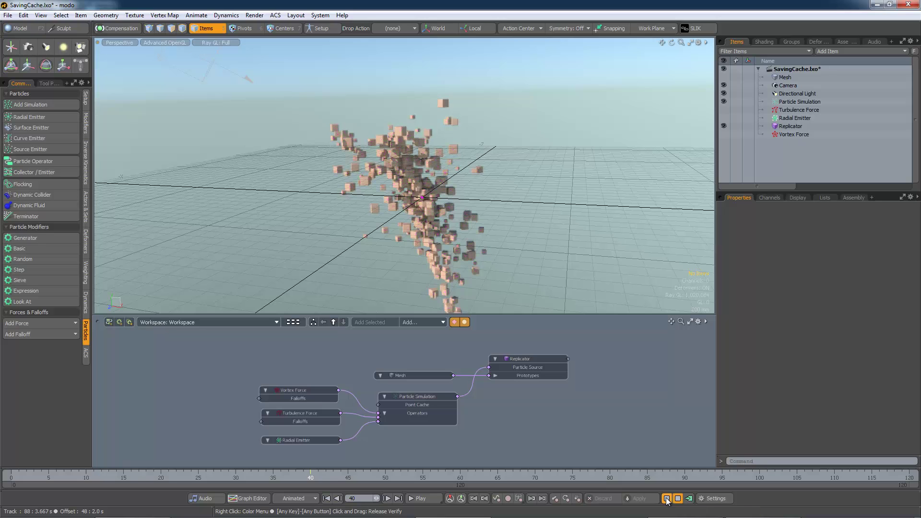
Restart and stop the simulation to clear all particles and cubes
{"action": "left_click", "coordinate": [667, 499]}
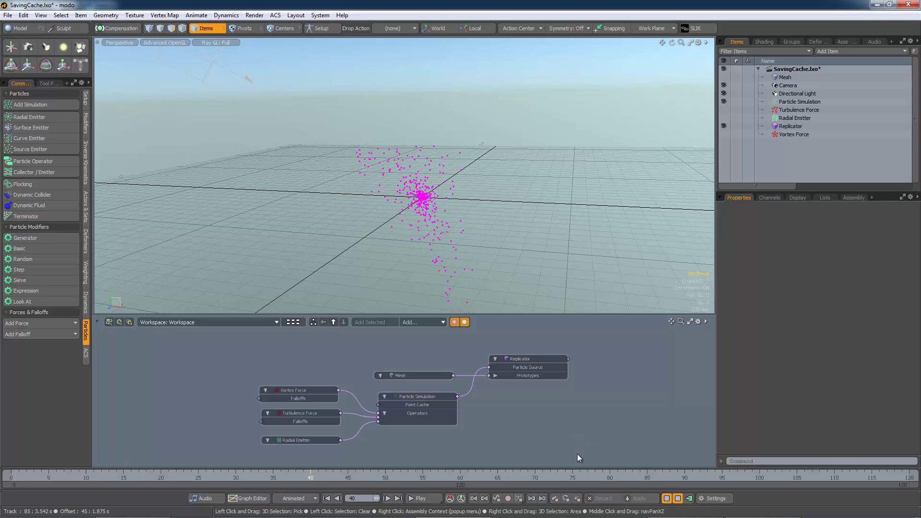
{"action": "left_click", "coordinate": [669, 500]}
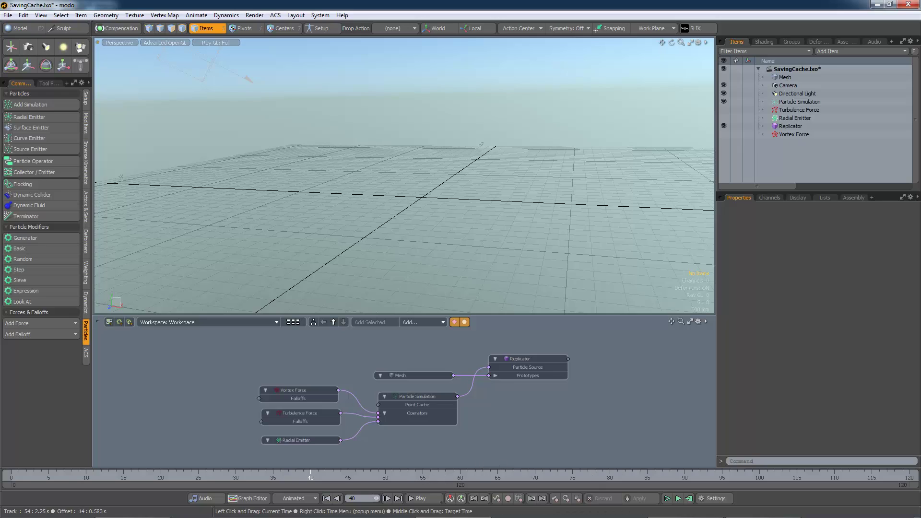
{"action": "left_click", "coordinate": [437, 480]}
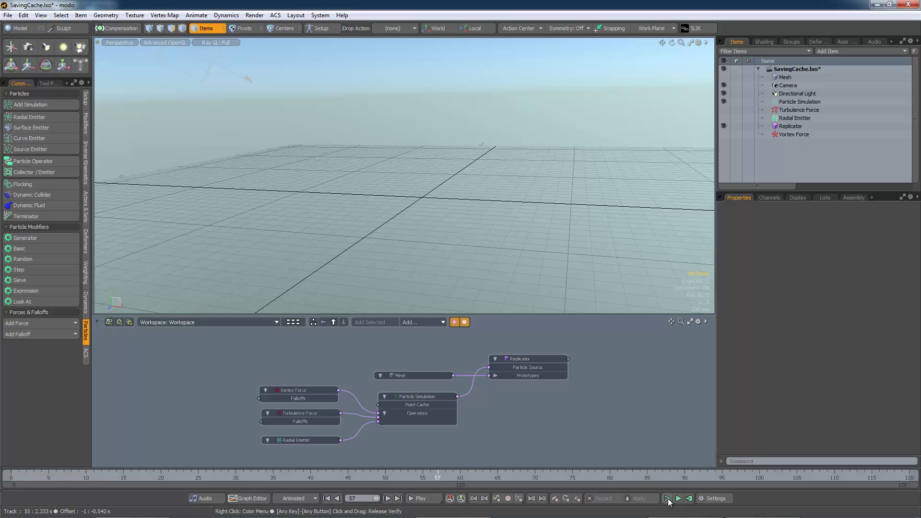
Recompute the cache for frames 0–120 and view the cubes at frame 67
{"action": "left_click", "coordinate": [689, 499]}
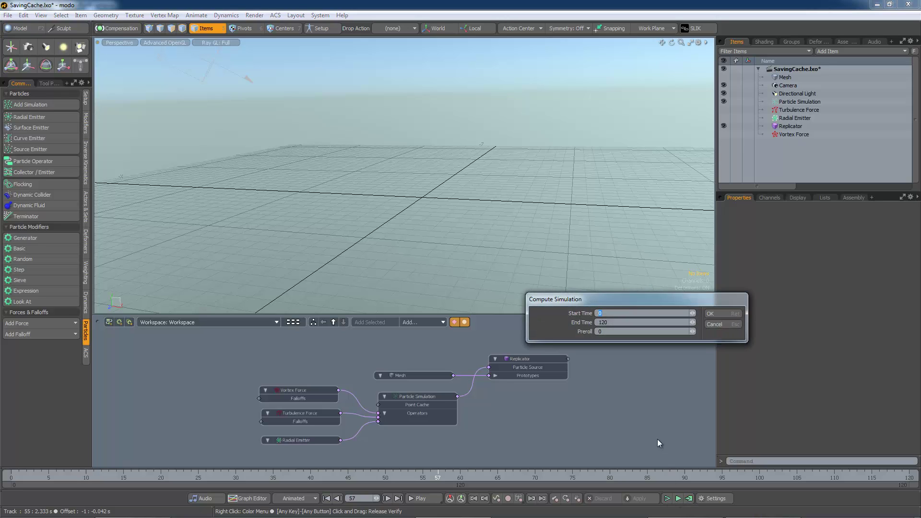
{"action": "left_click", "coordinate": [721, 315]}
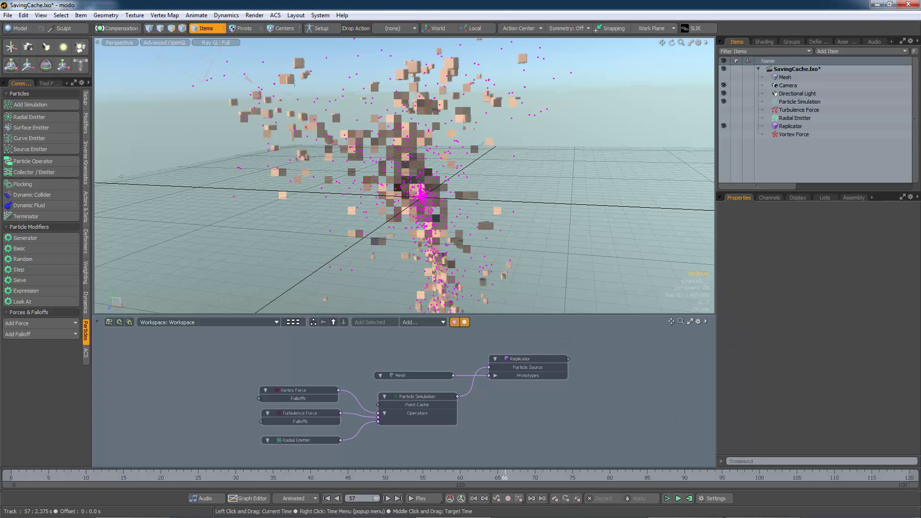
{"action": "left_click", "coordinate": [512, 479]}
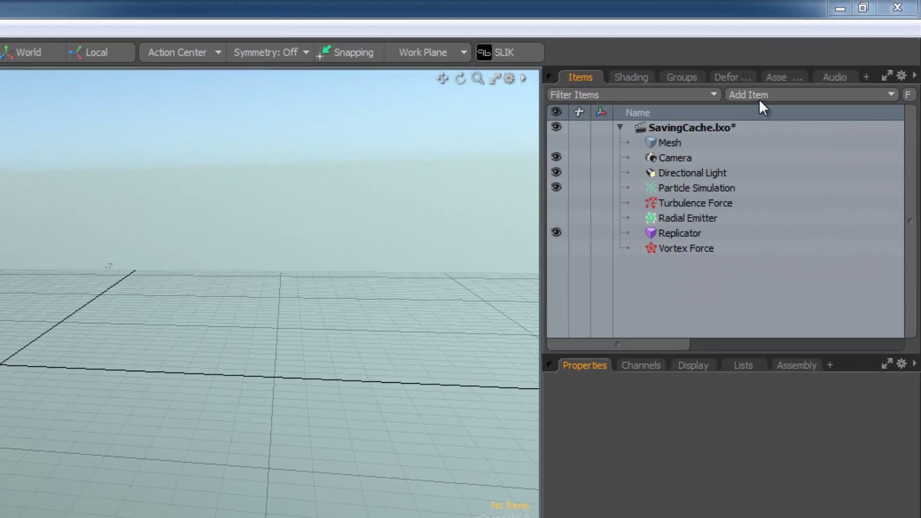
Add a Realflow Particles item from Point Clouds and place it in the schematic
{"action": "left_click", "coordinate": [835, 51]}
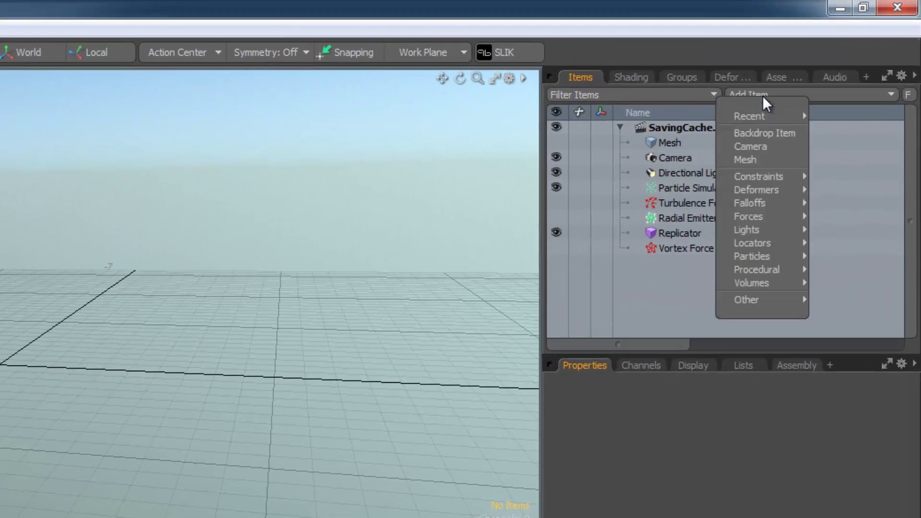
{"action": "mouse_move", "coordinate": [770, 257]}
{"action": "mouse_move", "coordinate": [838, 286]}
{"action": "left_click", "coordinate": [739, 313]}
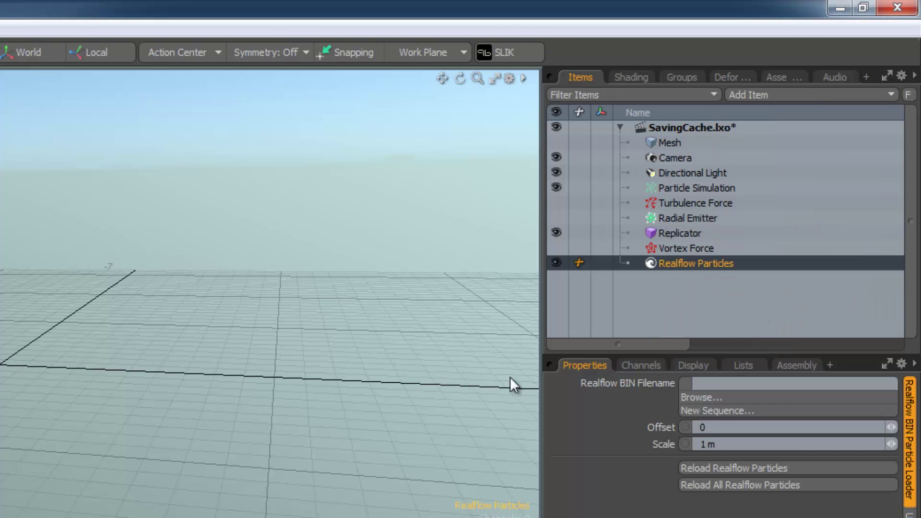
{"action": "left_click", "coordinate": [369, 322]}
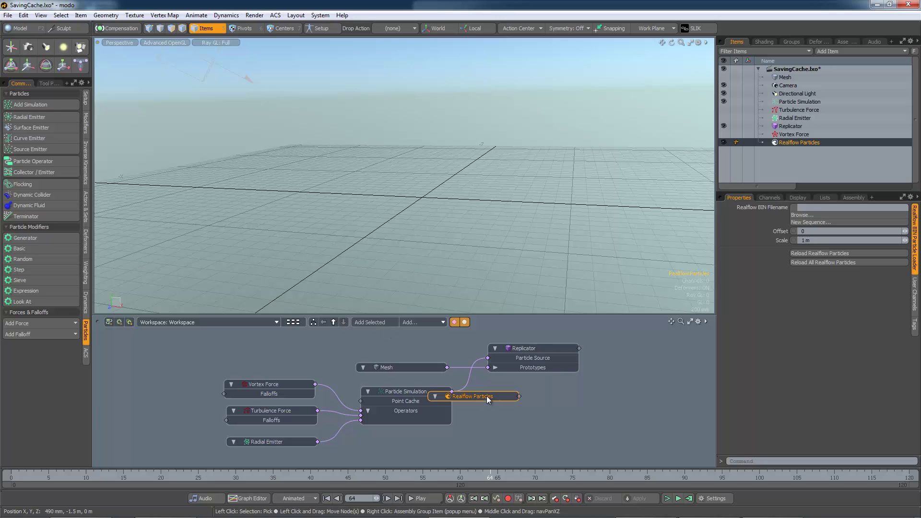
Connect Realflow Particles to the simulation's Point Cache and the Replicator's Particle Source
{"action": "left_click_drag", "start_coordinate": [487, 398], "coordinate": [283, 356]}
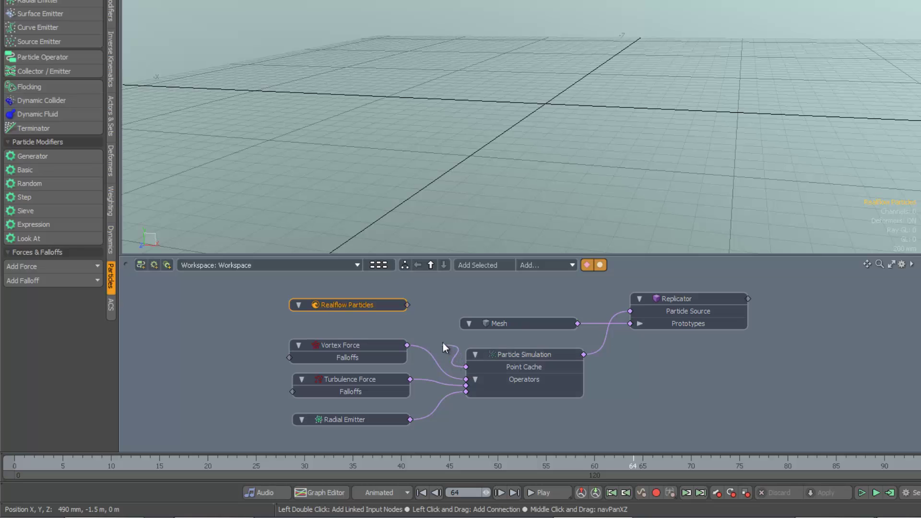
{"action": "left_click_drag", "start_coordinate": [428, 331], "coordinate": [407, 304]}
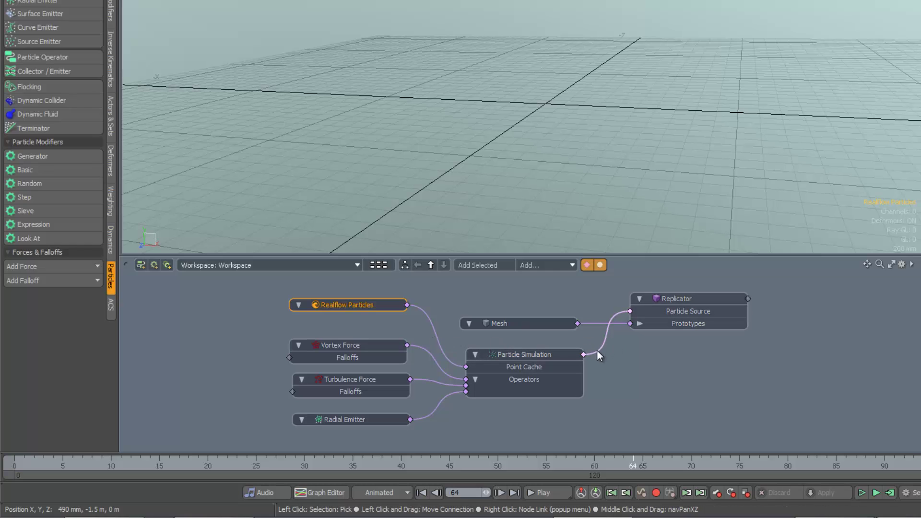
{"action": "left_click_drag", "start_coordinate": [597, 352], "coordinate": [595, 327]}
{"action": "left_click_drag", "start_coordinate": [568, 298], "coordinate": [407, 304]}
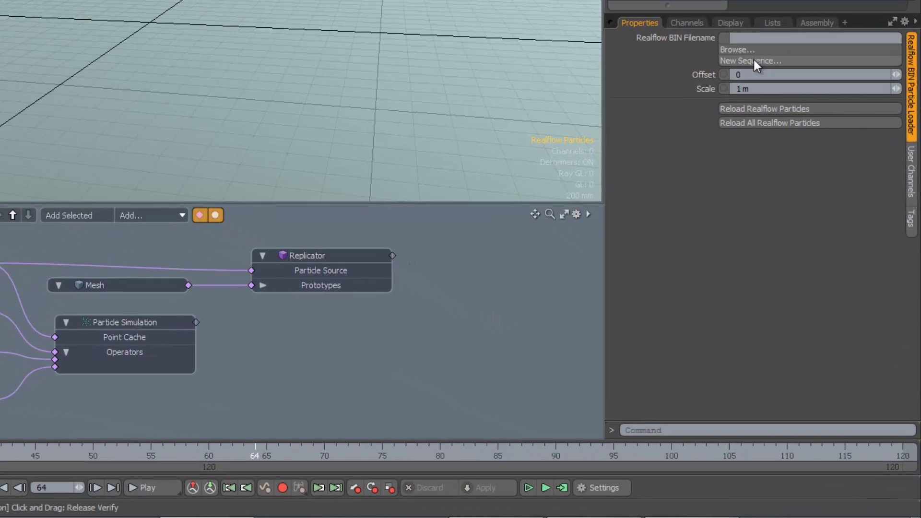
Save a new BIN sequence named MyCache in the ParticlesPart6 folder
{"action": "left_click", "coordinate": [754, 60]}
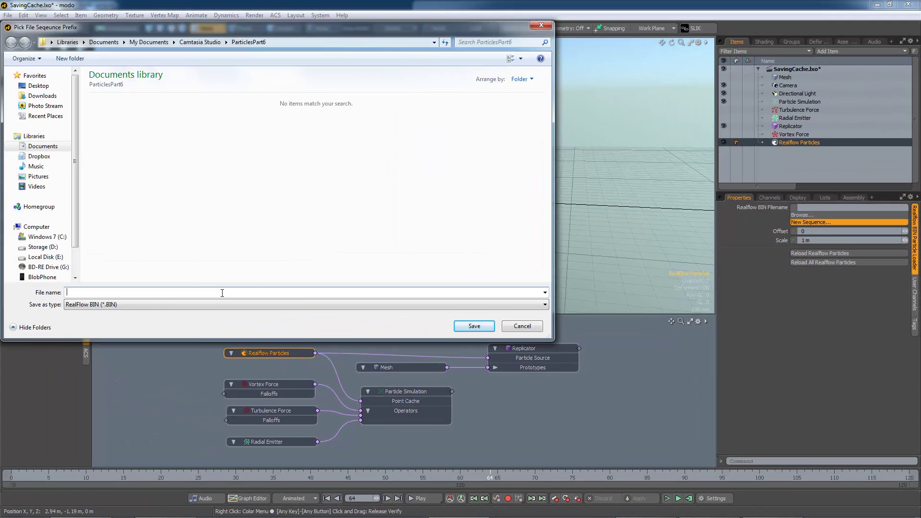
{"action": "type", "text": "MyCache"}
{"action": "left_click", "coordinate": [473, 326]}
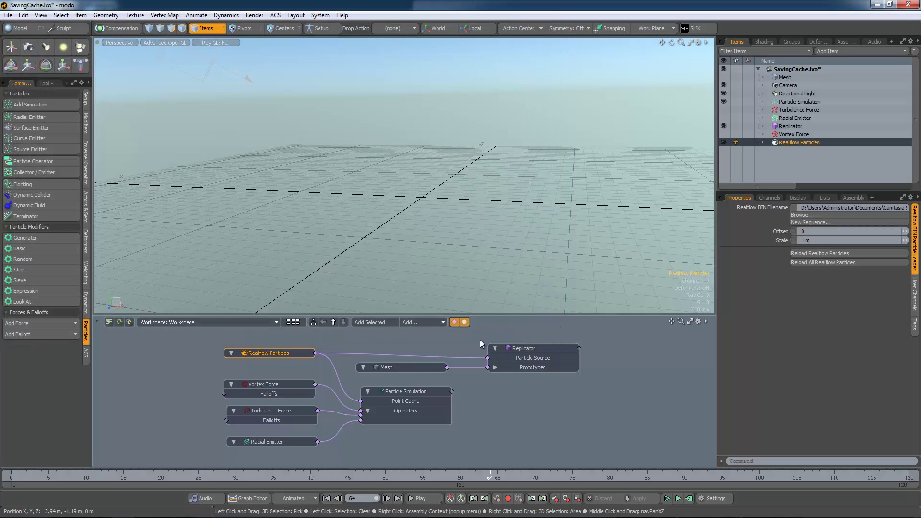
Compute frames 0 to 120, writing them to the MyCache BIN sequence
{"action": "left_click", "coordinate": [689, 499]}
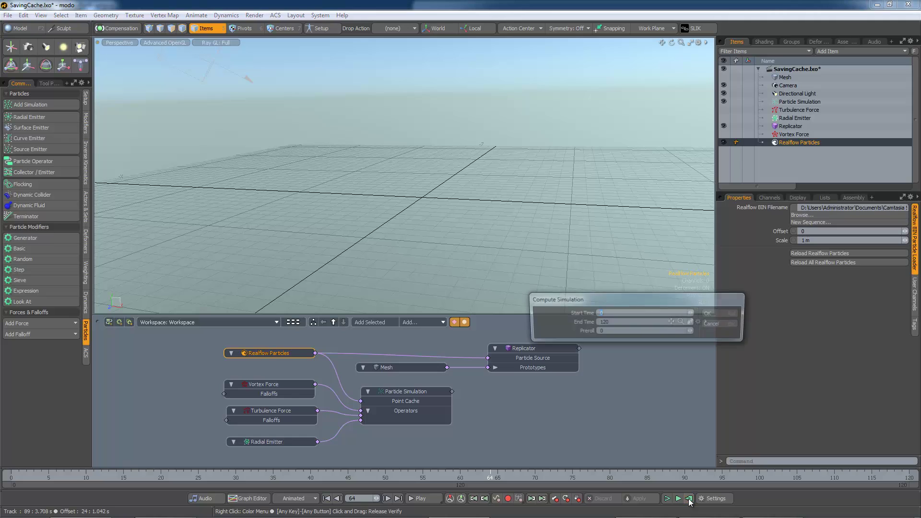
{"action": "left_click", "coordinate": [716, 312]}
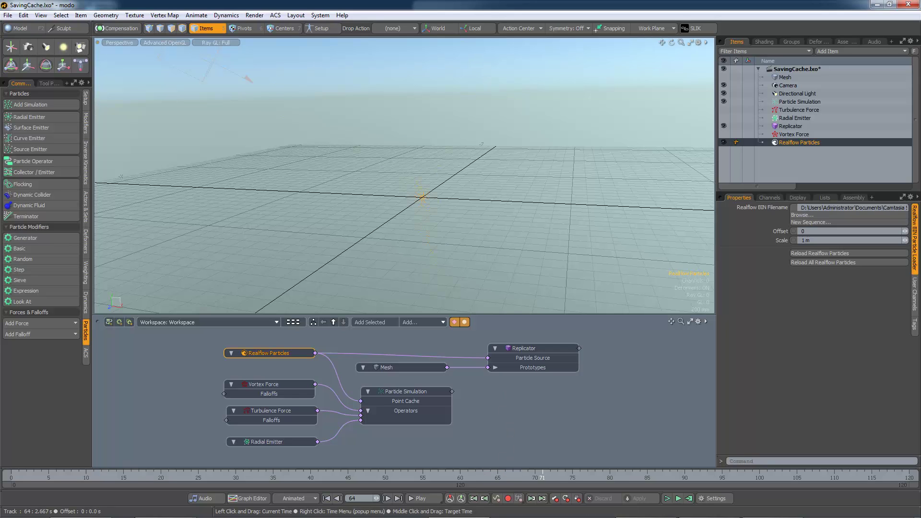
View the BIN-driven cubes at frame 74, then scrub back to frame 54
{"action": "left_click", "coordinate": [564, 477]}
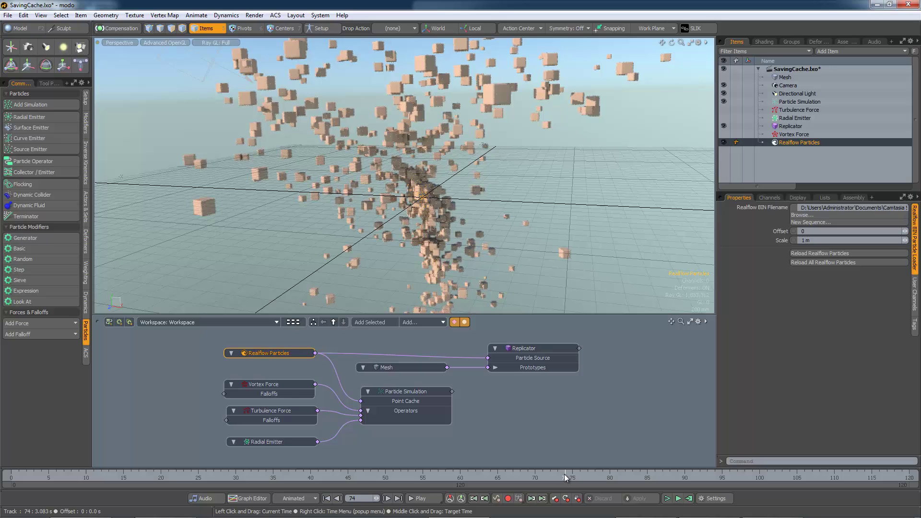
{"action": "left_click_drag", "start_coordinate": [565, 475], "coordinate": [416, 477]}
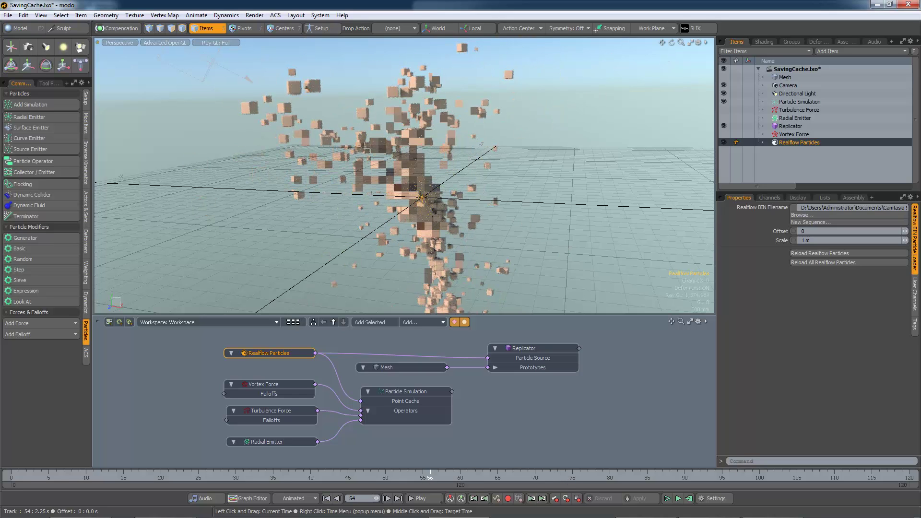
Browse the ParticlesPart6 folder through the MyCache BIN files up to MyCache0120.BIN
{"action": "key", "text": "alt+Tab"}
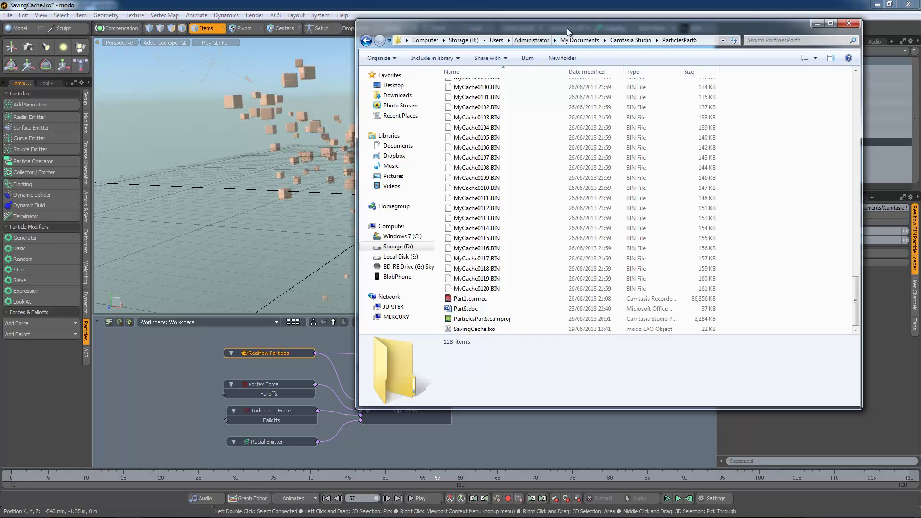
{"action": "left_click_drag", "start_coordinate": [568, 31], "coordinate": [489, 53]}
{"action": "scroll", "coordinate": [450, 195], "scroll_direction": "up", "scroll_amount": 4}
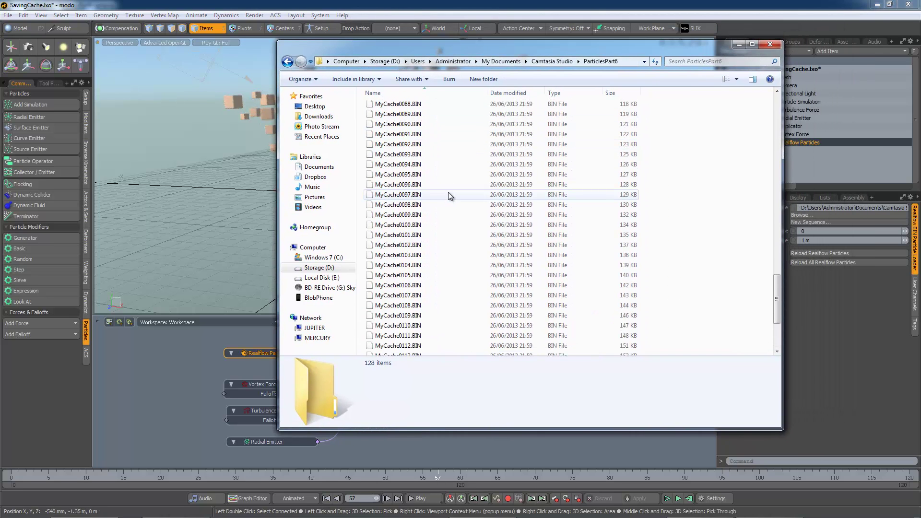
{"action": "scroll", "coordinate": [450, 195], "scroll_direction": "up", "scroll_amount": 20}
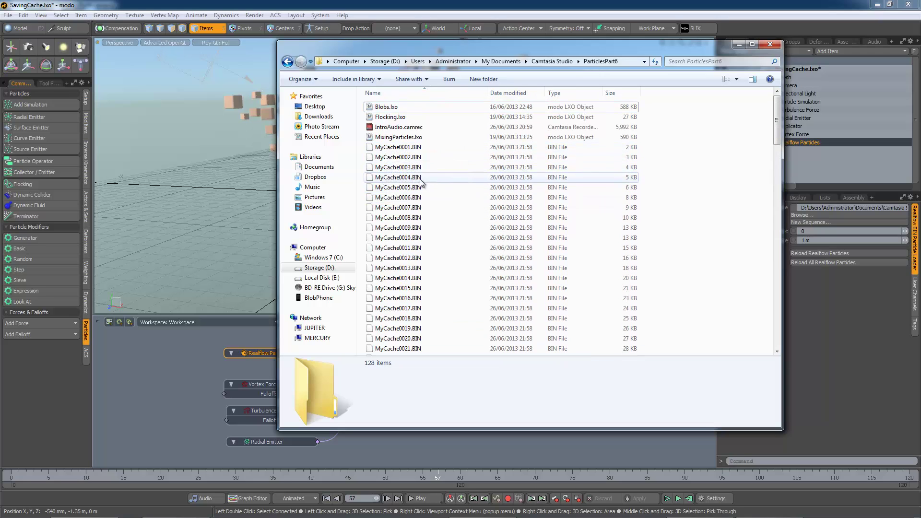
{"action": "scroll", "coordinate": [407, 192], "scroll_direction": "down", "scroll_amount": 6}
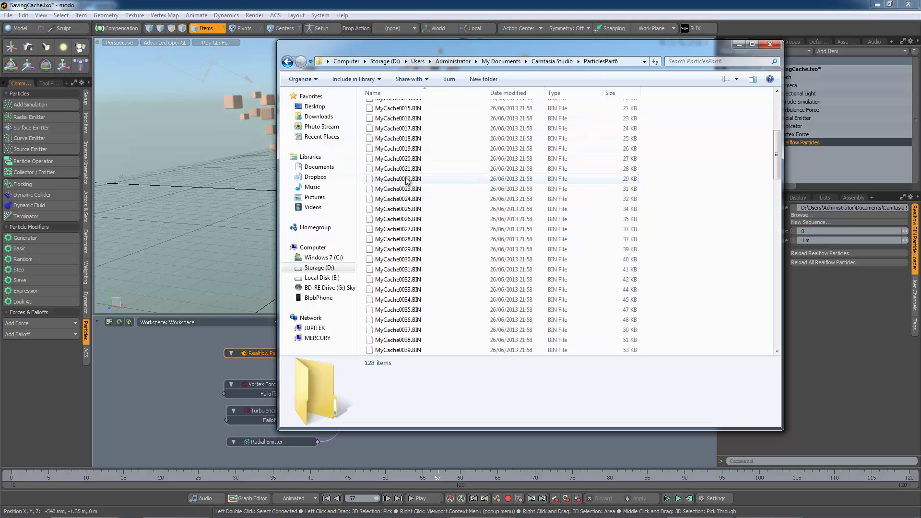
{"action": "scroll", "coordinate": [407, 182], "scroll_direction": "down", "scroll_amount": 19}
{"action": "scroll", "coordinate": [407, 183], "scroll_direction": "down", "scroll_amount": 9}
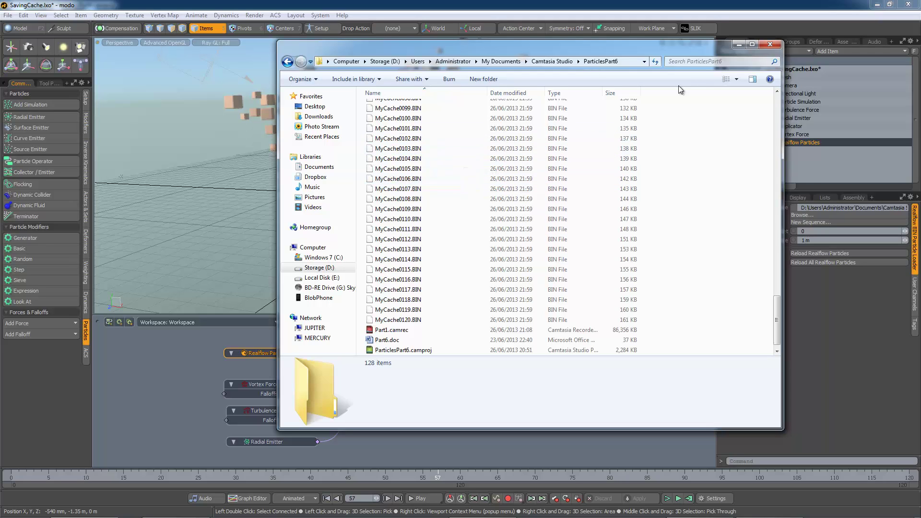
Set the Radial Emitter's Initial Velocity to 600 mm/s and recompute frames 0–120
{"action": "left_click", "coordinate": [771, 44]}
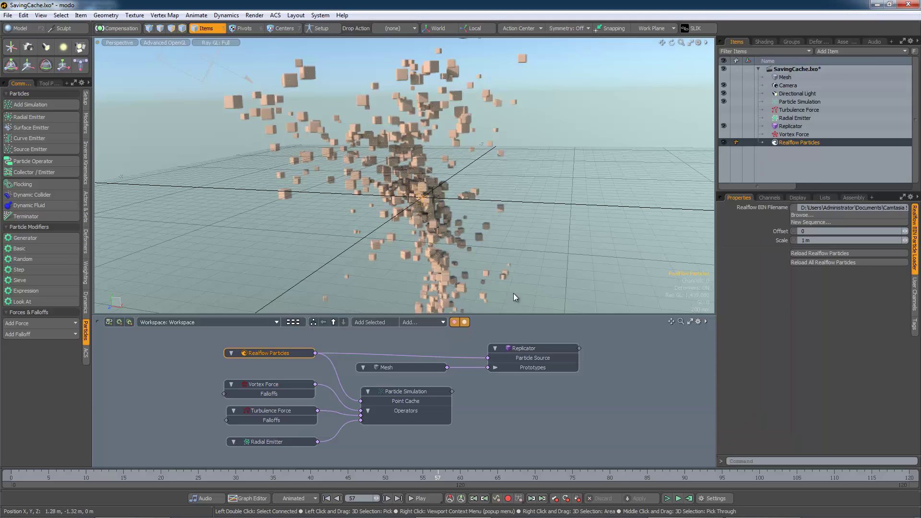
{"action": "left_click", "coordinate": [286, 442]}
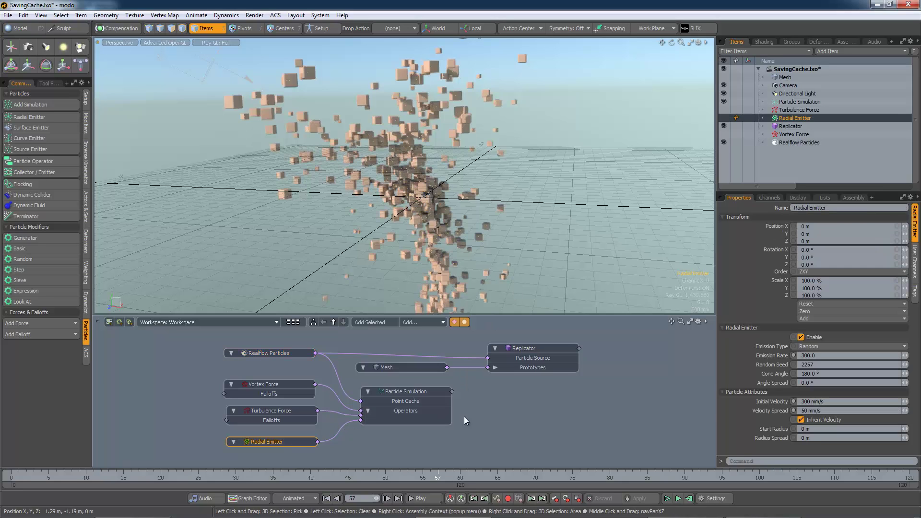
{"action": "double_click", "coordinate": [806, 401]}
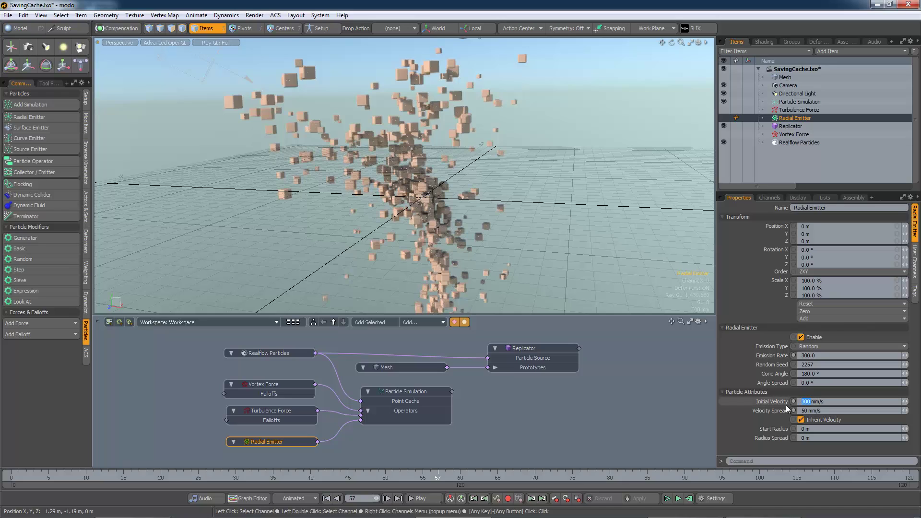
{"action": "type", "text": "600"}
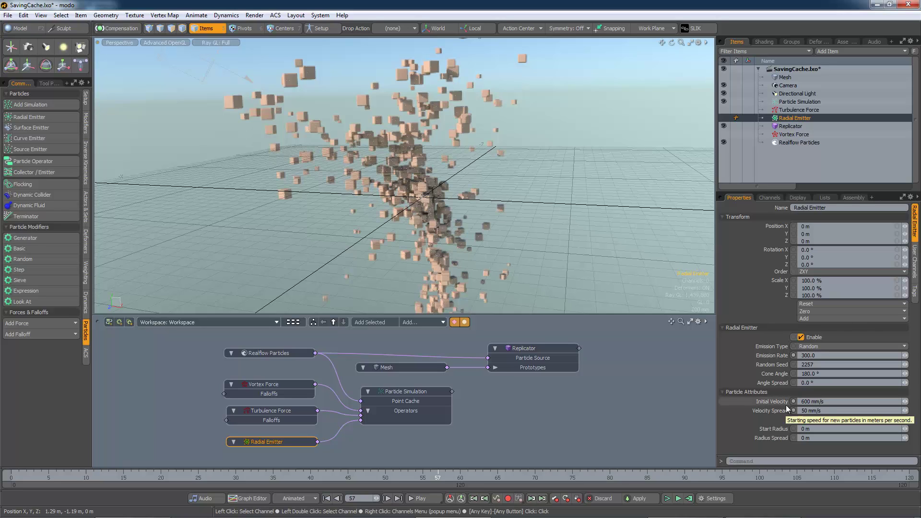
{"action": "left_click", "coordinate": [689, 499]}
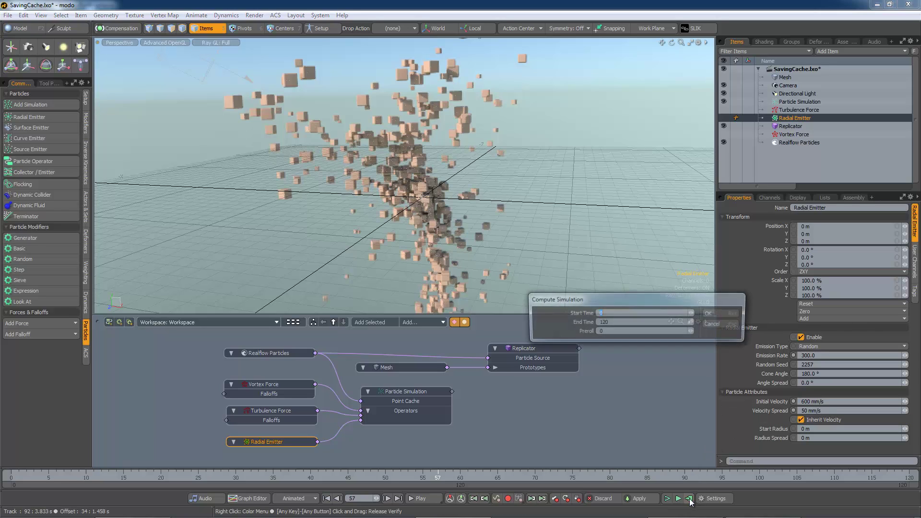
{"action": "left_click", "coordinate": [711, 314]}
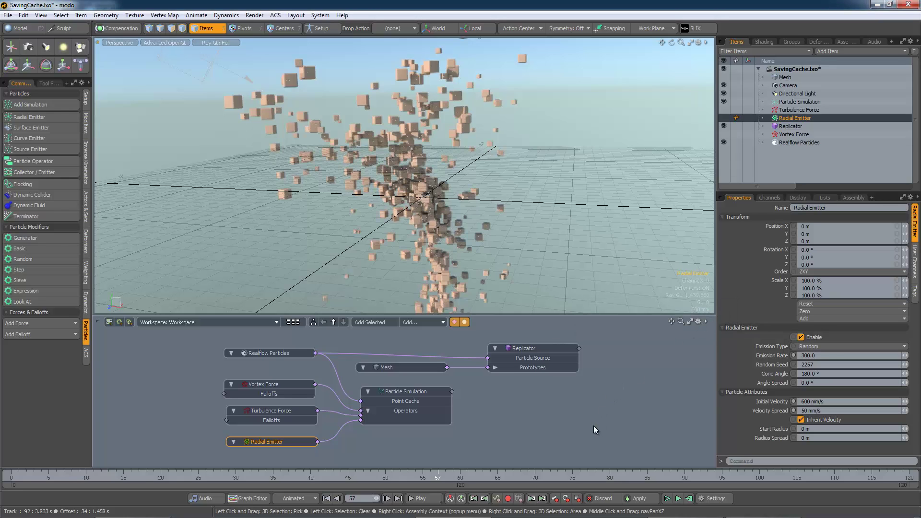
After repeated simulation failure errors, delete the Realflow Particles to Point Cache link
{"action": "left_click", "coordinate": [667, 500]}
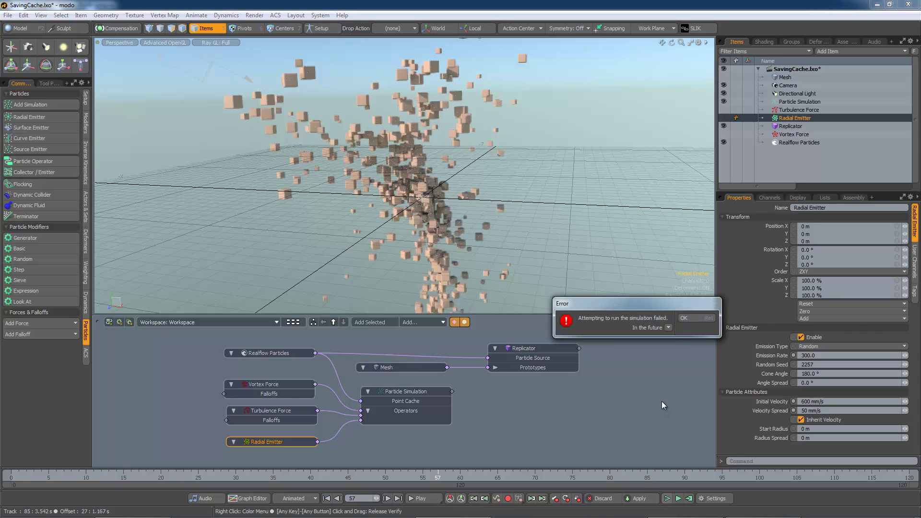
{"action": "left_click", "coordinate": [678, 499]}
{"action": "left_click", "coordinate": [695, 318]}
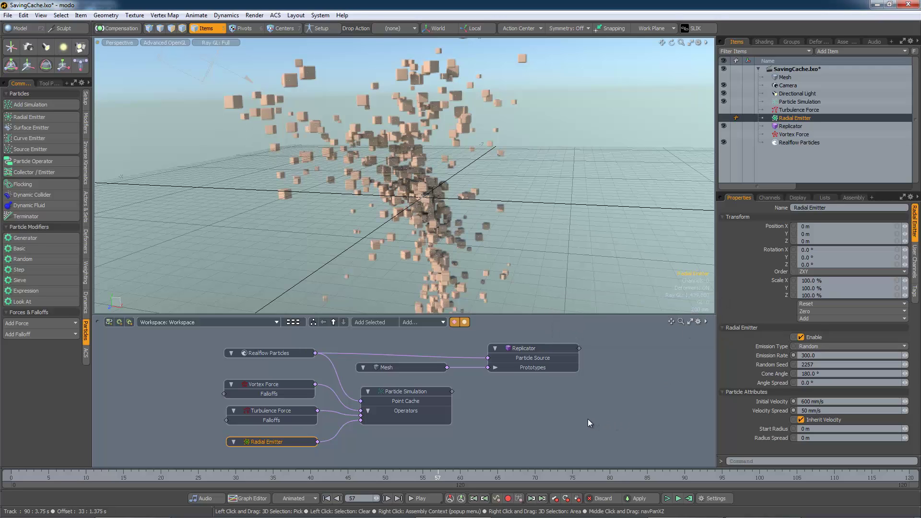
{"action": "left_click", "coordinate": [678, 498]}
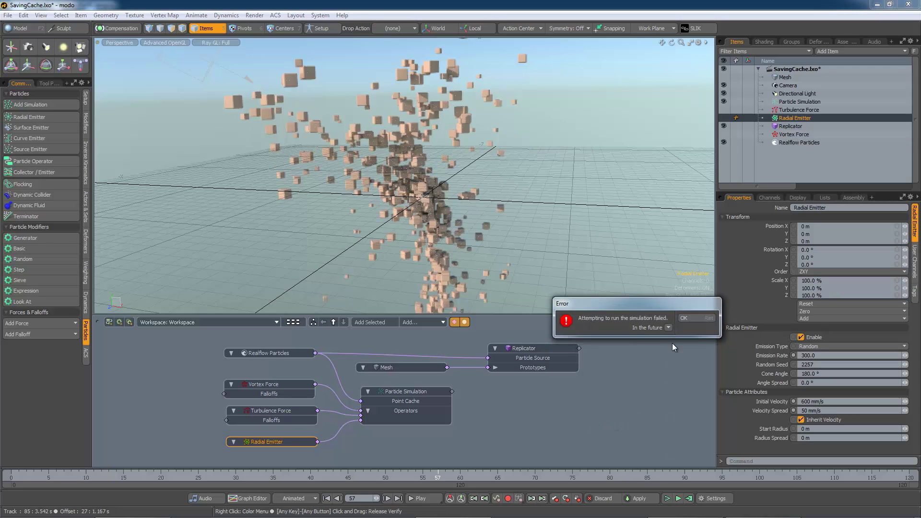
{"action": "left_click", "coordinate": [684, 318]}
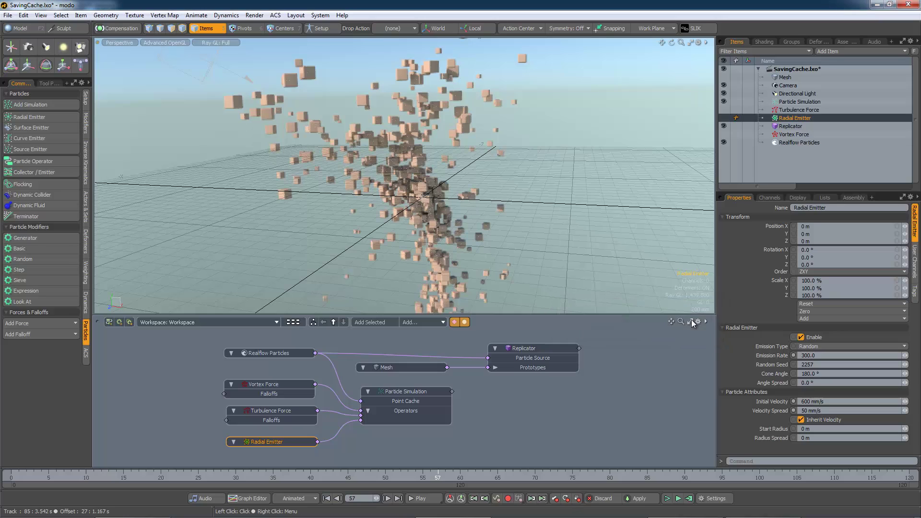
{"action": "left_click", "coordinate": [352, 392]}
{"action": "key", "text": "Delete"}
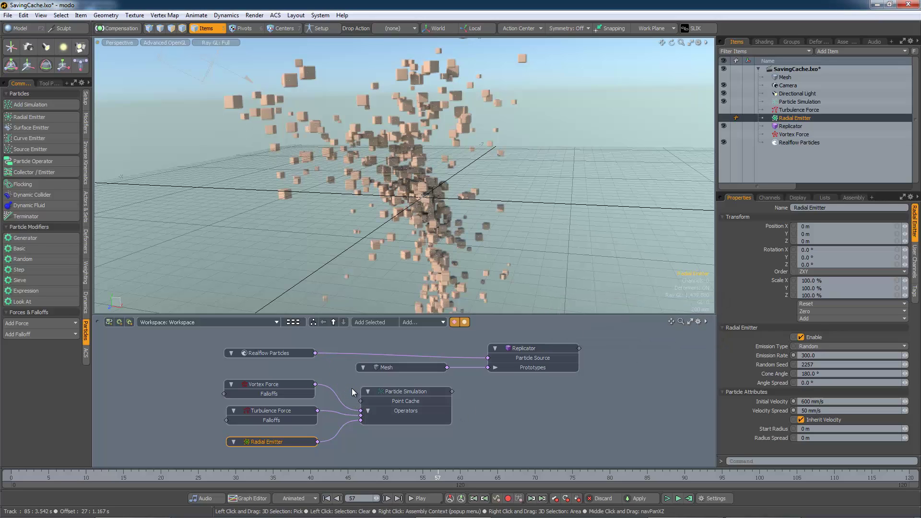
Run and stop the emitter simulation, then review frames 64, 69 and 59 on the timeline
{"action": "left_click", "coordinate": [679, 499]}
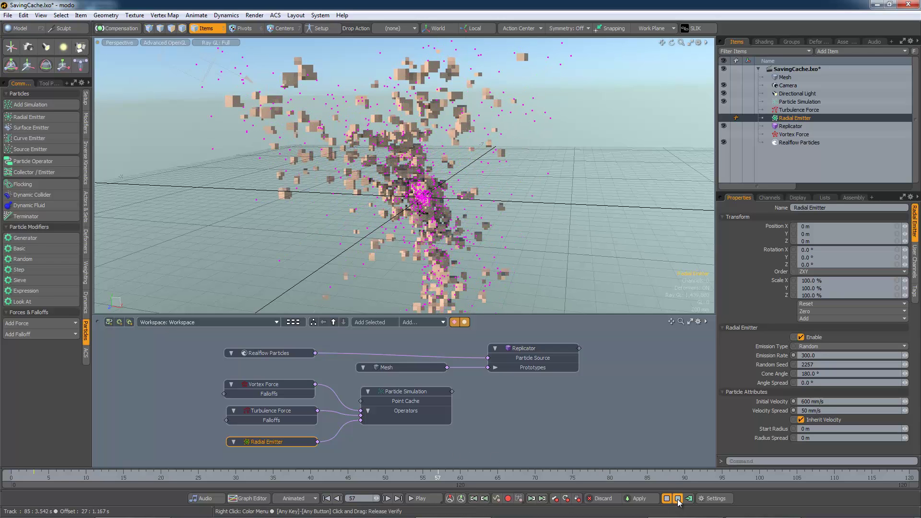
{"action": "left_click", "coordinate": [679, 499]}
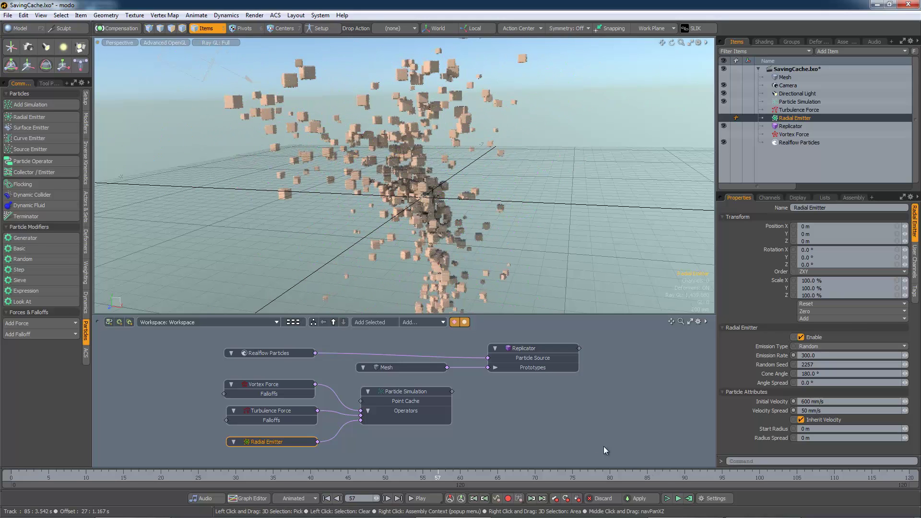
{"action": "left_click_drag", "start_coordinate": [439, 475], "coordinate": [494, 477]}
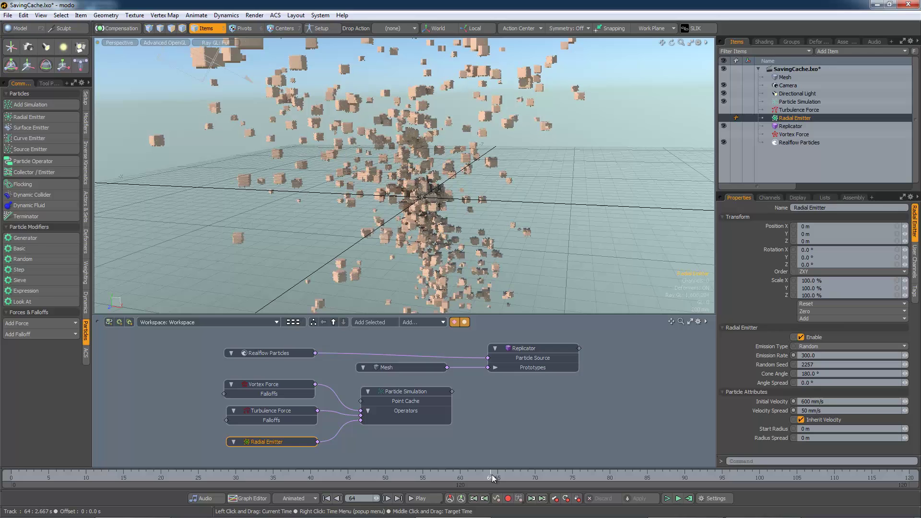
{"action": "left_click", "coordinate": [531, 476]}
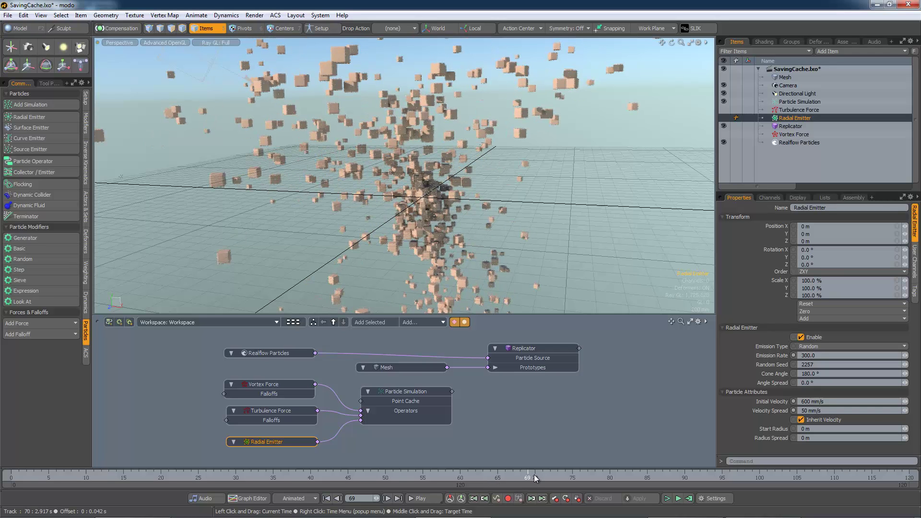
{"action": "left_click_drag", "start_coordinate": [534, 474], "coordinate": [366, 477]}
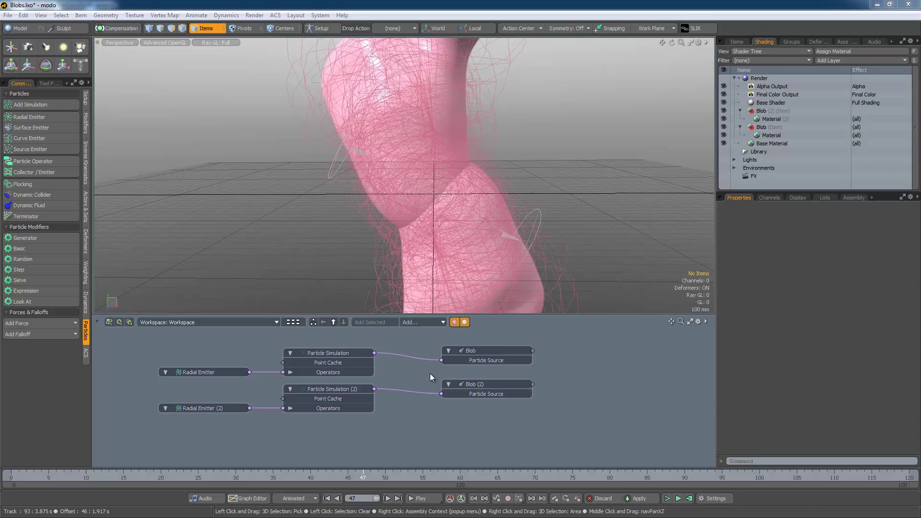
Render a preview showing the particle-driven pink blobs merged smoothly at frame 47
{"action": "key", "text": "F8"}
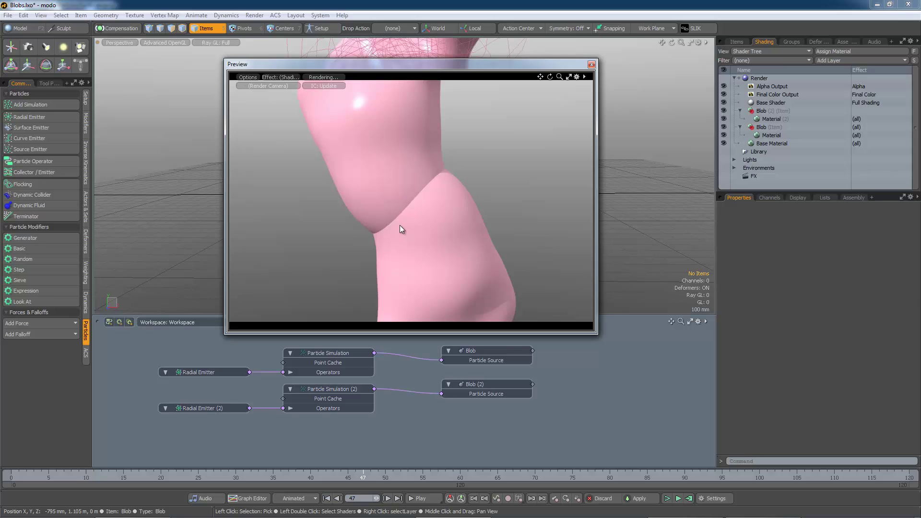
{"action": "left_click_drag", "start_coordinate": [418, 72], "coordinate": [386, 63]}
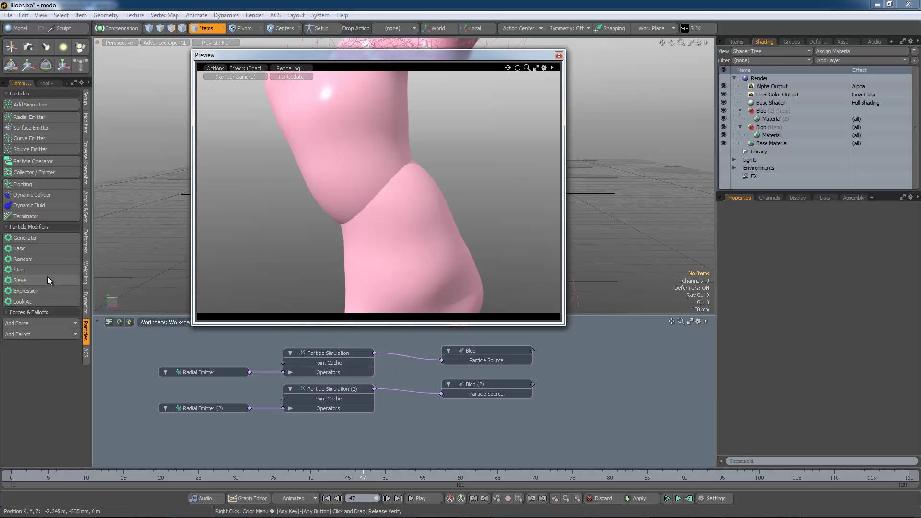
Add a Basic Particle Modifier to the schematic, positioned clear of the Blob node
{"action": "left_click", "coordinate": [41, 250]}
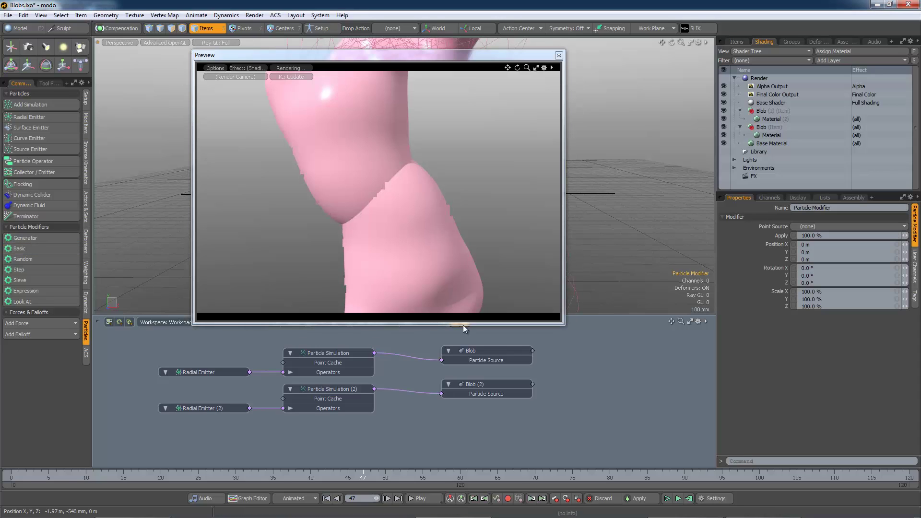
{"action": "left_click_drag", "start_coordinate": [420, 53], "coordinate": [421, 44]}
{"action": "left_click", "coordinate": [379, 322]}
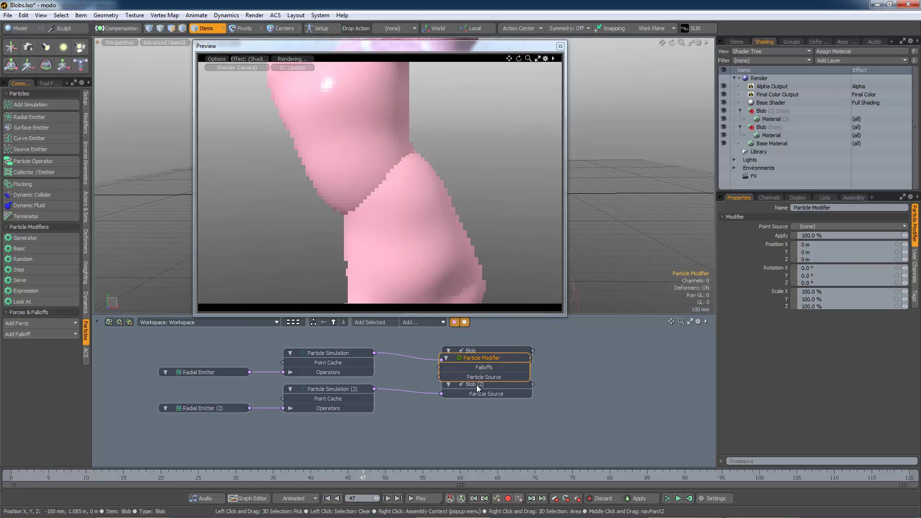
{"action": "left_click_drag", "start_coordinate": [502, 358], "coordinate": [512, 424]}
Wire Particle Simulation and Particle Simulation (2) into the modifier, and its output into Blob (2)
{"action": "left_click_drag", "start_coordinate": [441, 394], "coordinate": [430, 437]}
{"action": "left_click", "coordinate": [432, 363]}
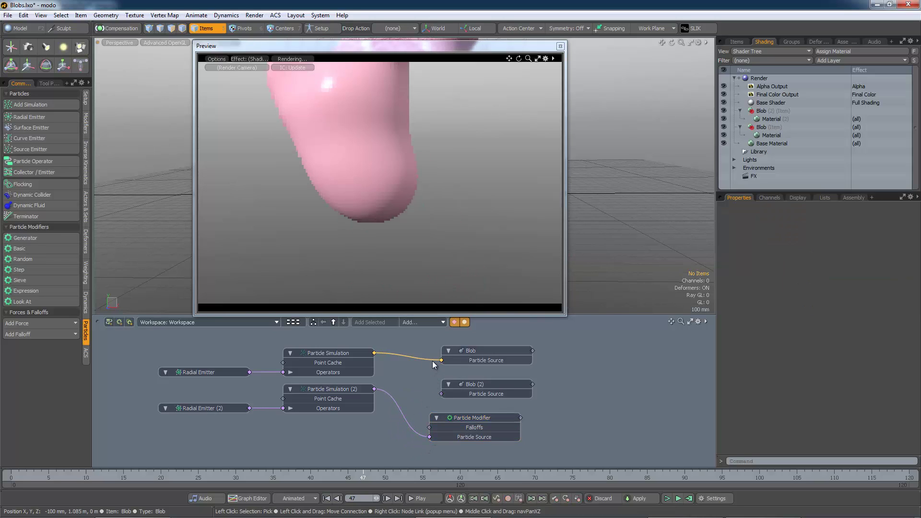
{"action": "left_click_drag", "start_coordinate": [431, 365], "coordinate": [439, 438]}
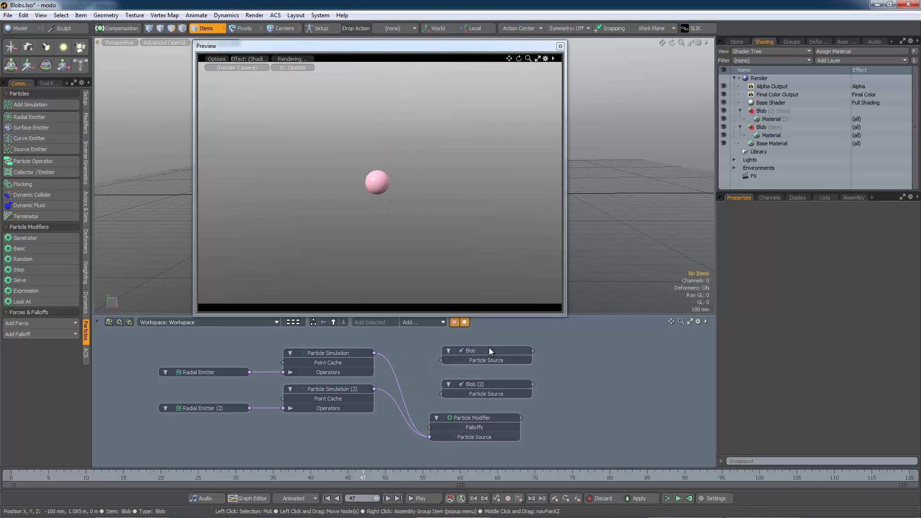
{"action": "left_click_drag", "start_coordinate": [475, 389], "coordinate": [571, 399]}
{"action": "left_click_drag", "start_coordinate": [520, 416], "coordinate": [538, 404]}
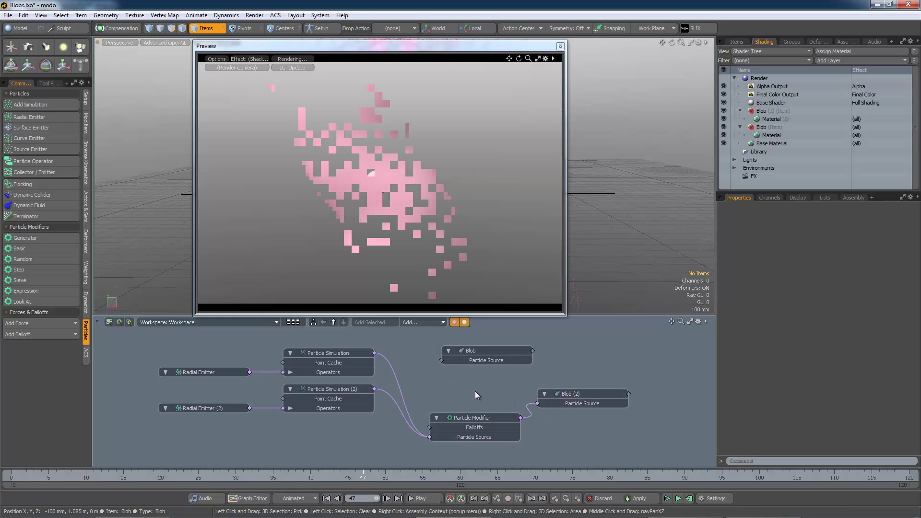